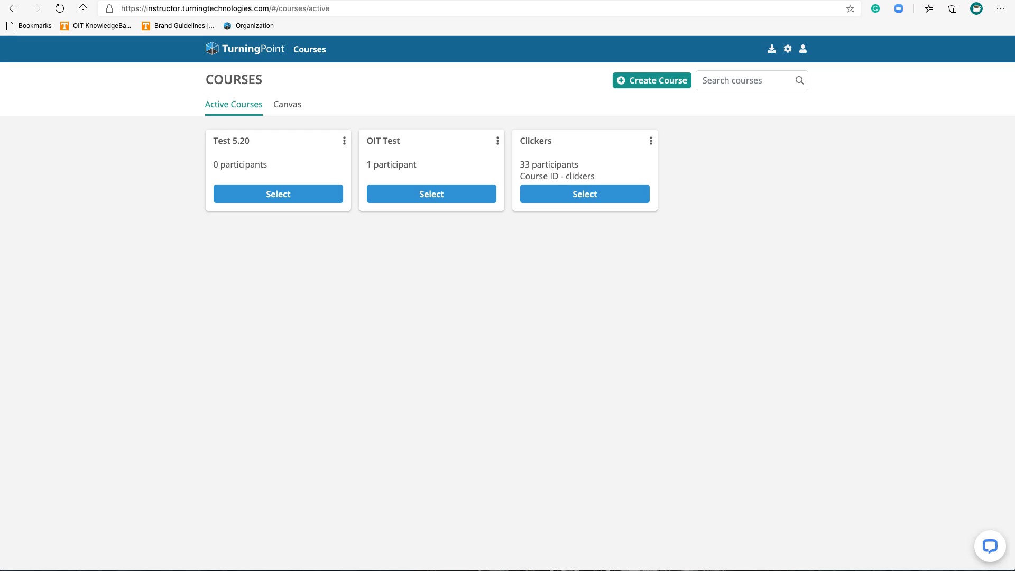
# Open the Tests content in the OIT Test course and look through its questions and slides
pyautogui.click(426, 201)
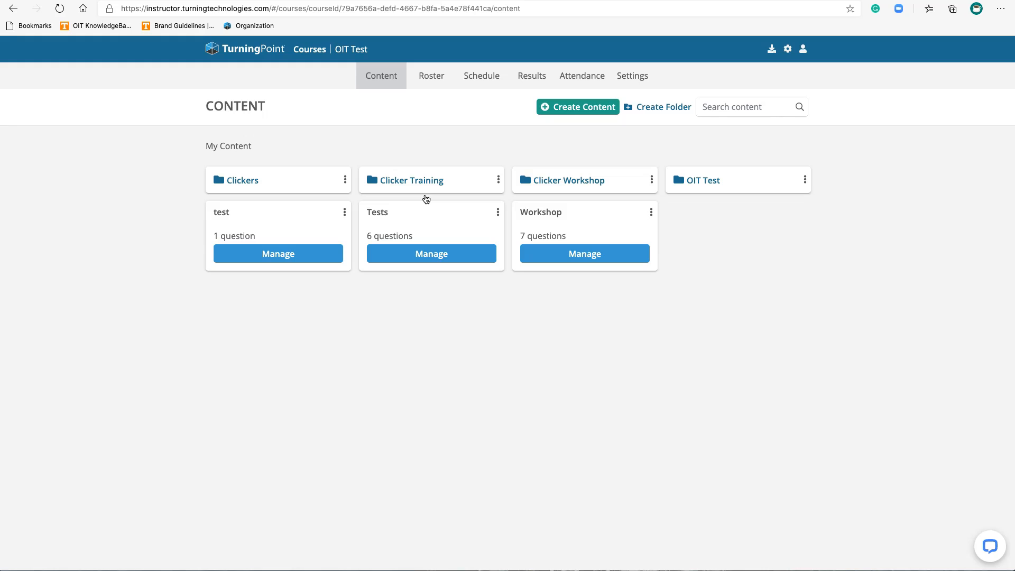
pyautogui.click(430, 255)
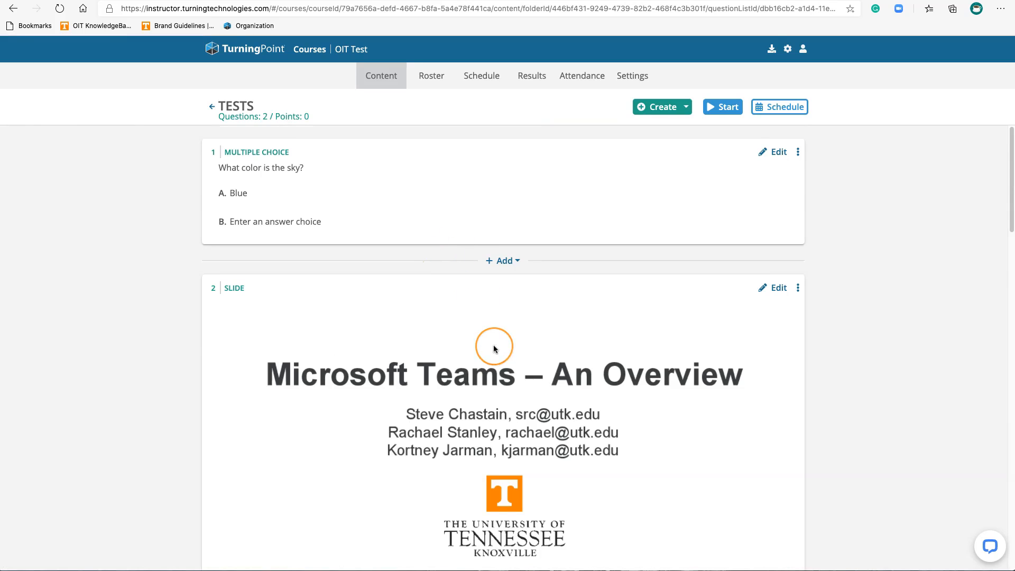
pyautogui.scroll(-15, 493, 345)
pyautogui.scroll(-6, 493, 349)
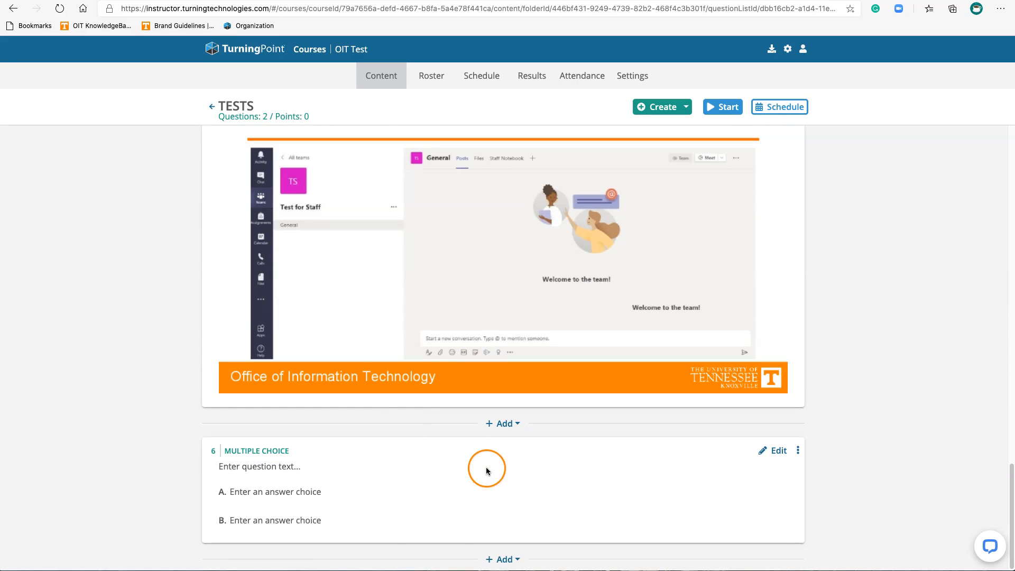
pyautogui.scroll(20, 485, 472)
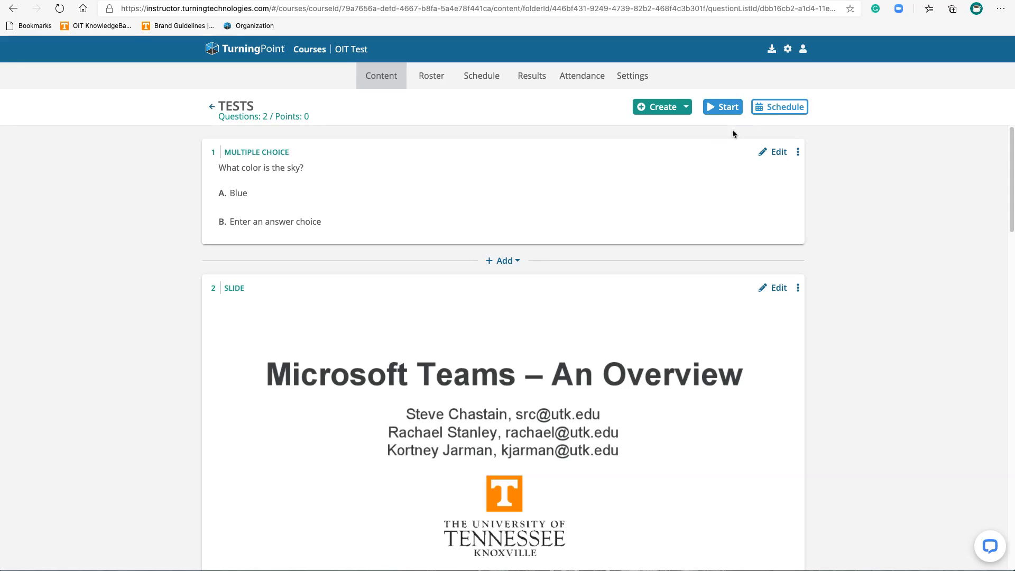
# Launch a live polling session from the Tests content and begin presenting its first question
pyautogui.click(788, 109)
pyautogui.click(714, 113)
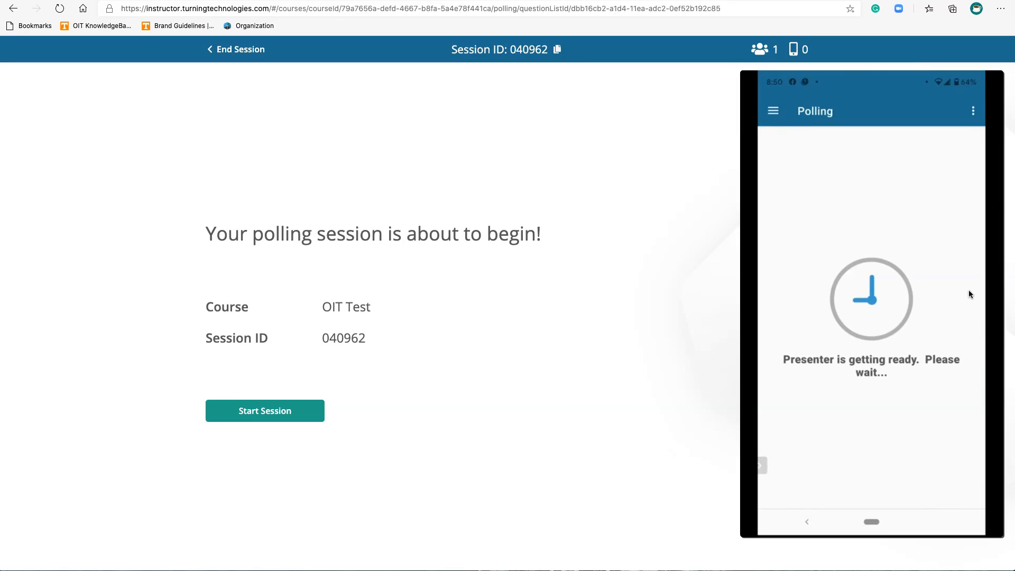
pyautogui.click(265, 409)
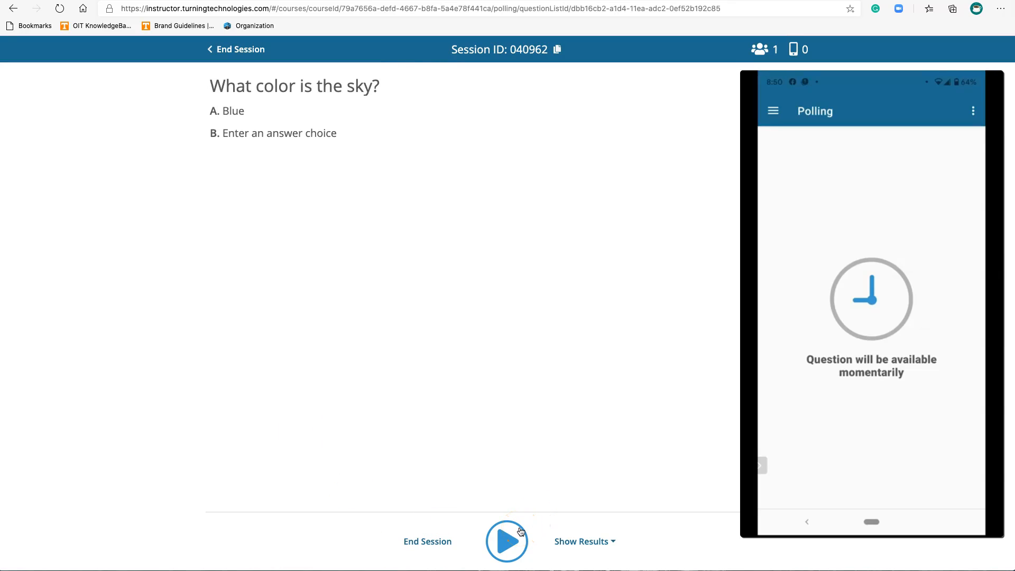
# Open and close polling on "What color is the sky?" and set the results to show Always
pyautogui.click(505, 539)
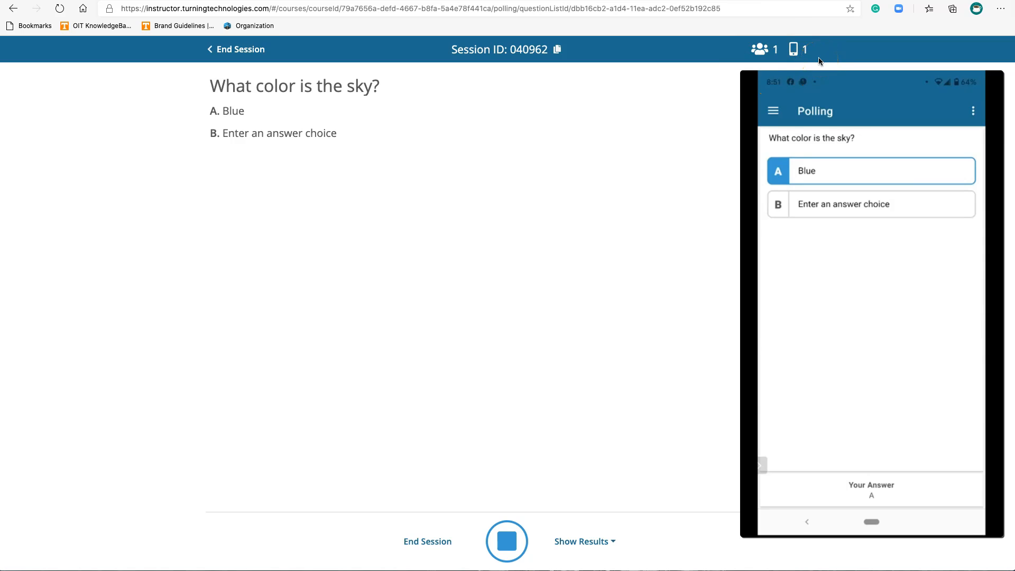
pyautogui.click(509, 541)
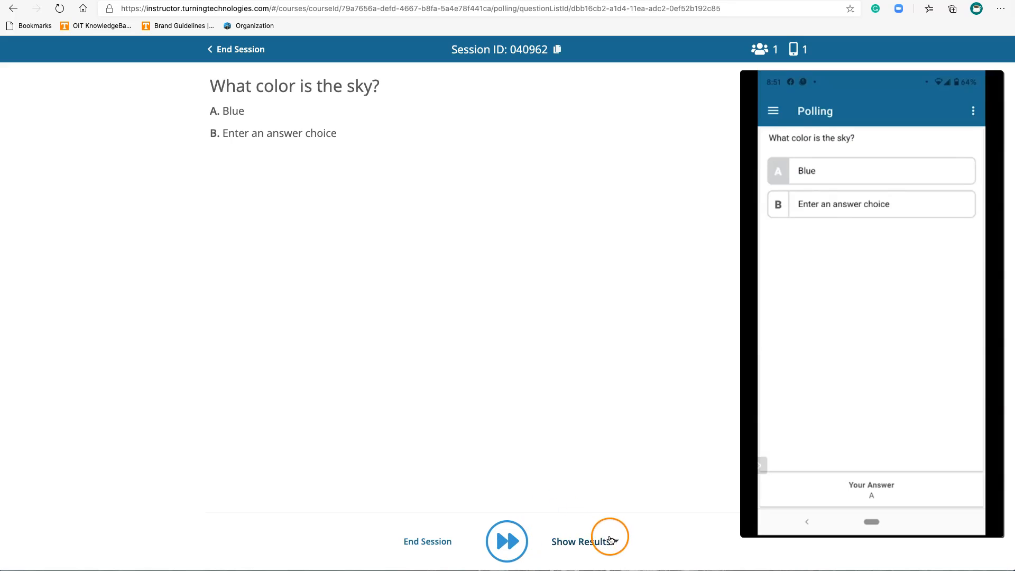
pyautogui.click(604, 545)
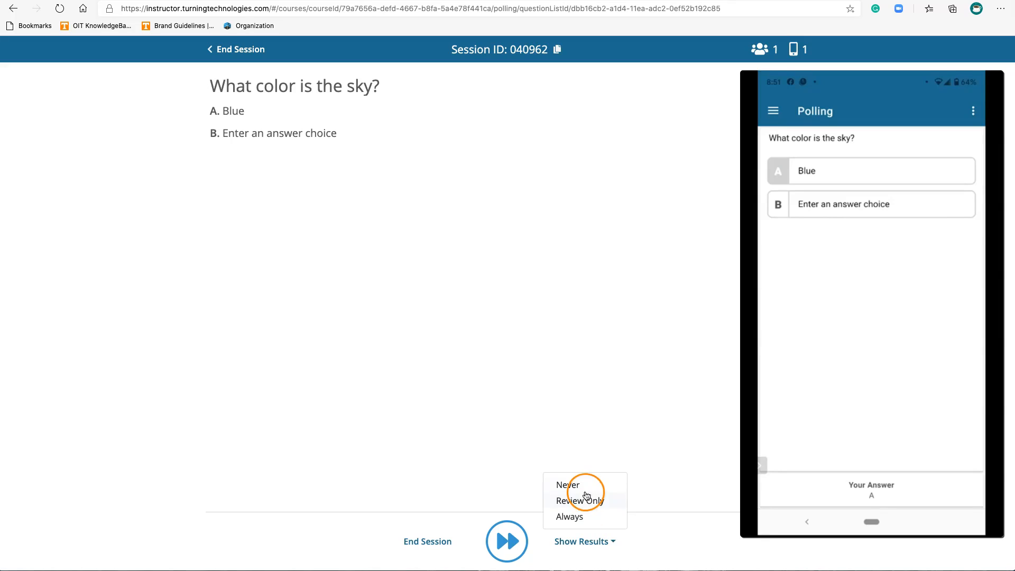
pyautogui.click(569, 516)
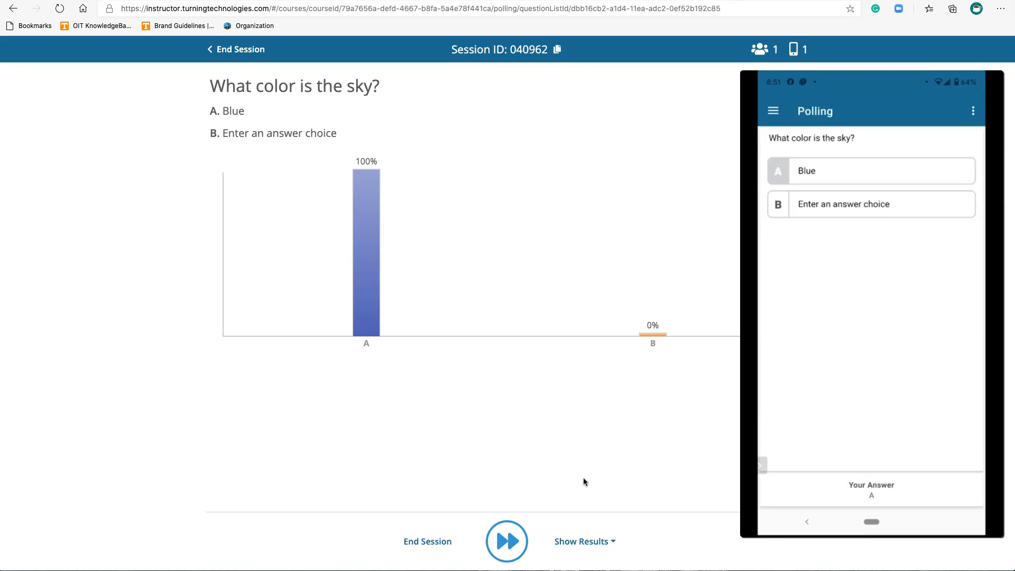
# Advance the session through the four Microsoft Teams slides to the final multiple choice question
pyautogui.click(509, 540)
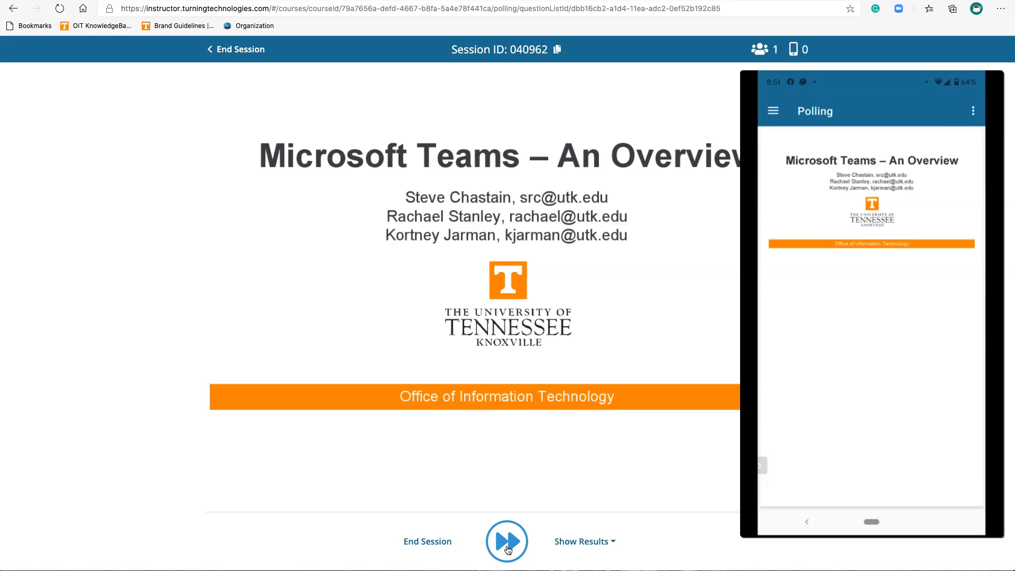
pyautogui.click(508, 550)
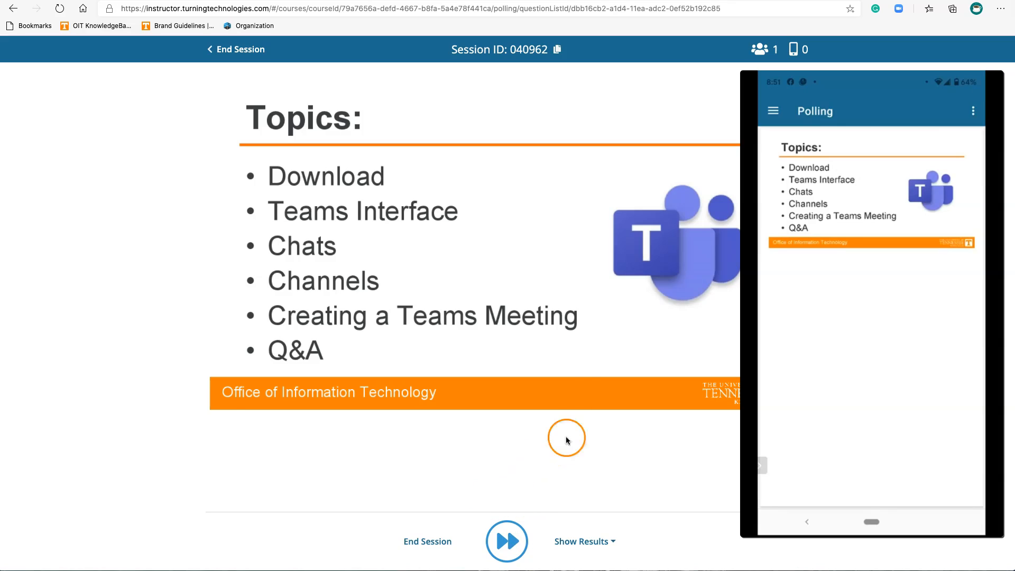
pyautogui.click(515, 546)
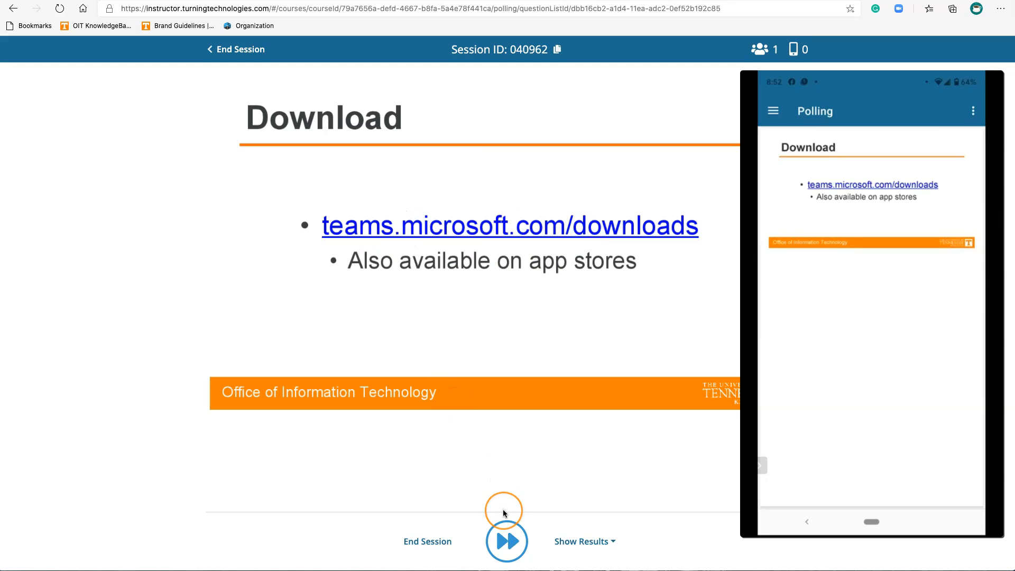
pyautogui.click(501, 546)
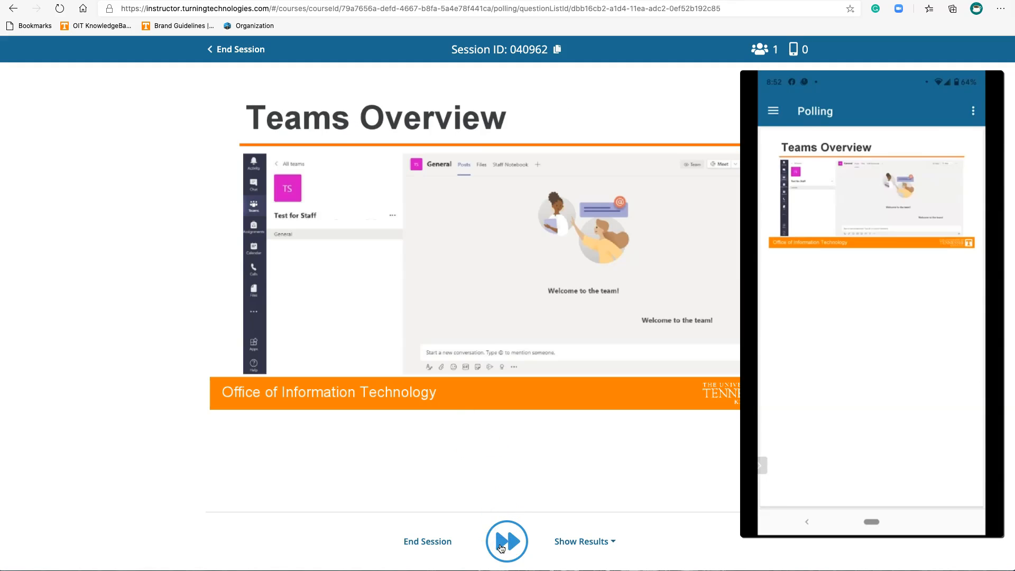
pyautogui.click(502, 547)
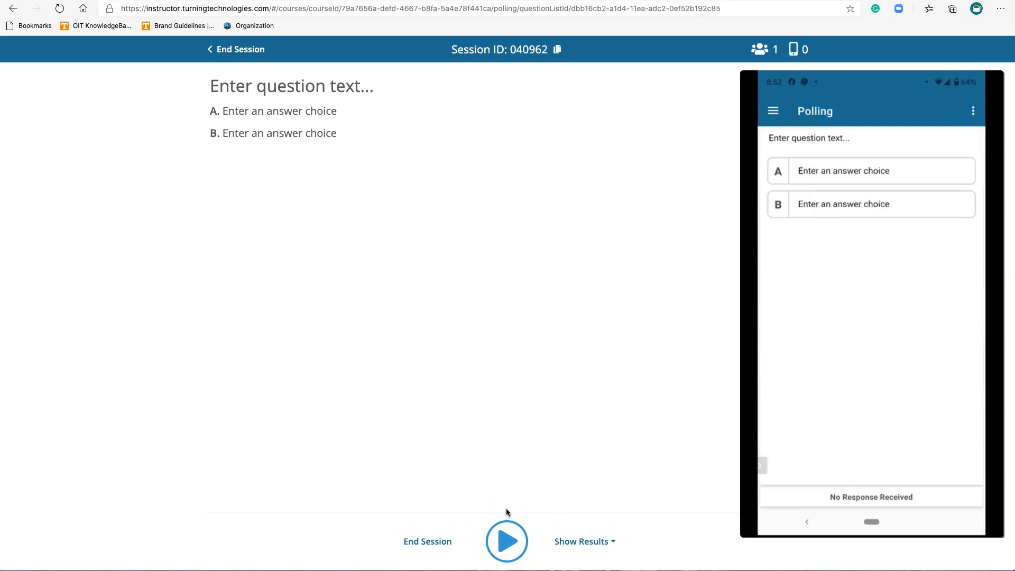
# Open and close polling on the final question, and end the session keeping its default name
pyautogui.click(517, 543)
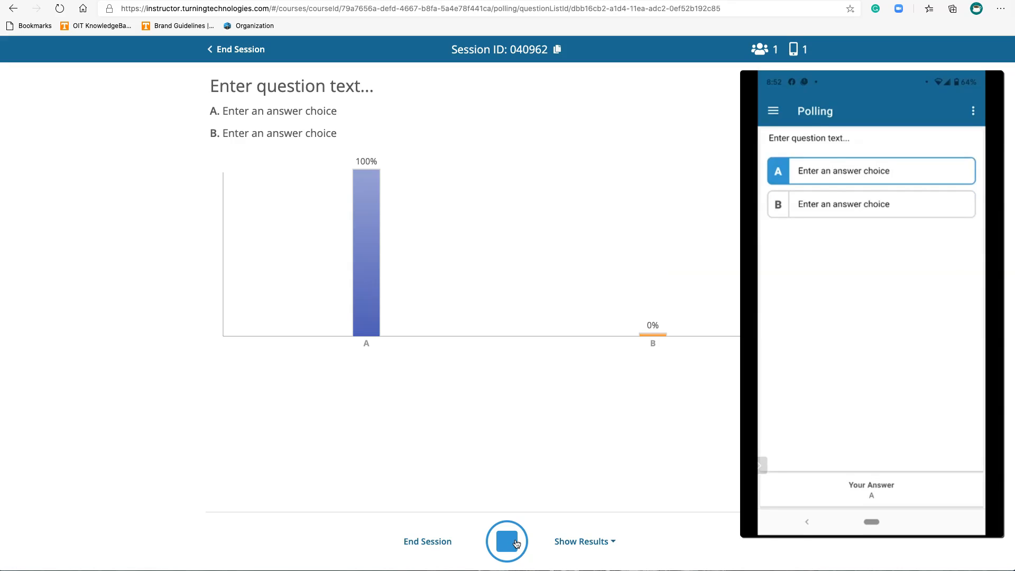
pyautogui.click(511, 542)
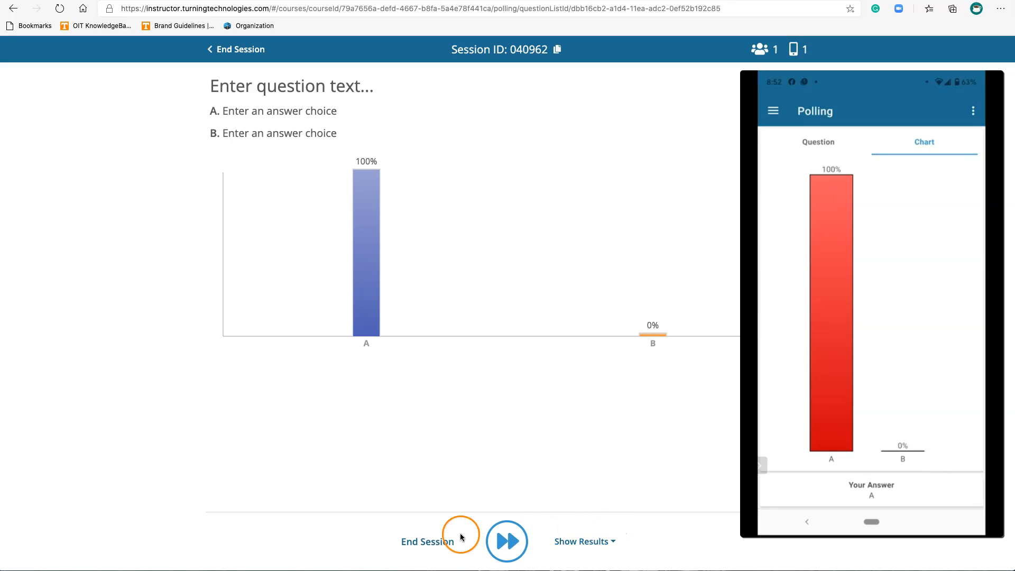
pyautogui.click(508, 550)
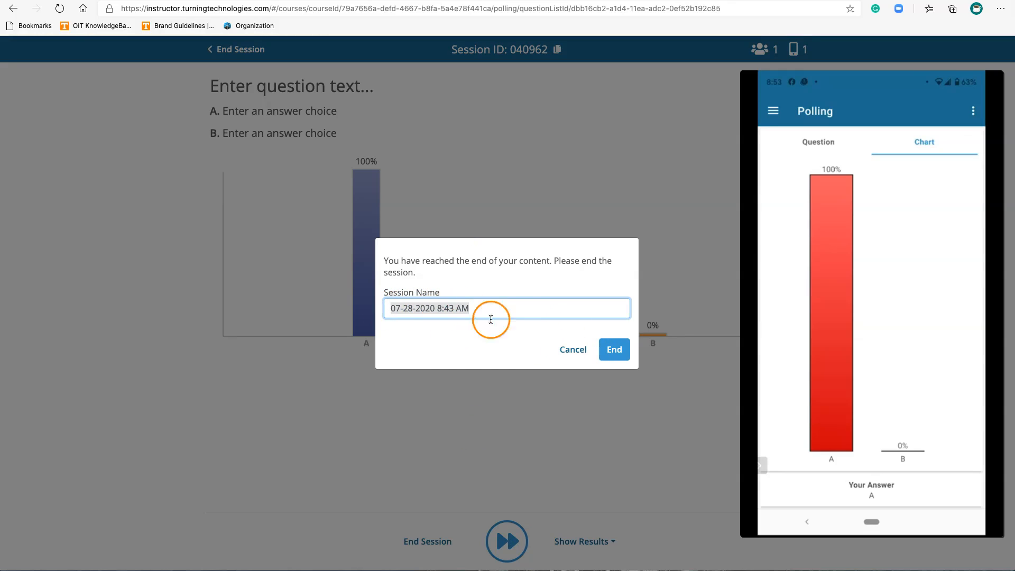
pyautogui.click(611, 354)
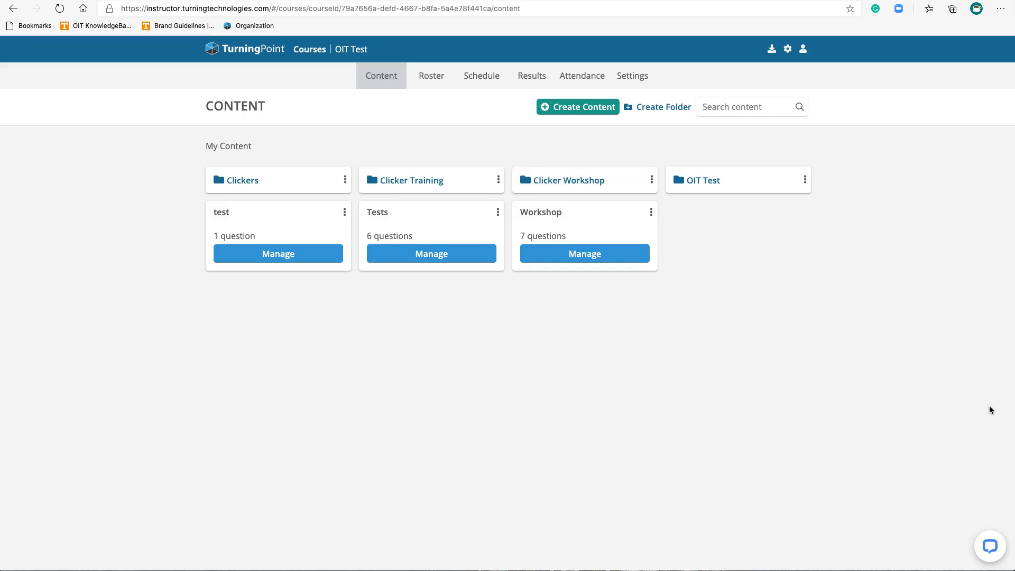
# Reopen the Tests content and begin scheduling it with the session name "Test scheduled", keeping the start as Start Now
pyautogui.click(456, 259)
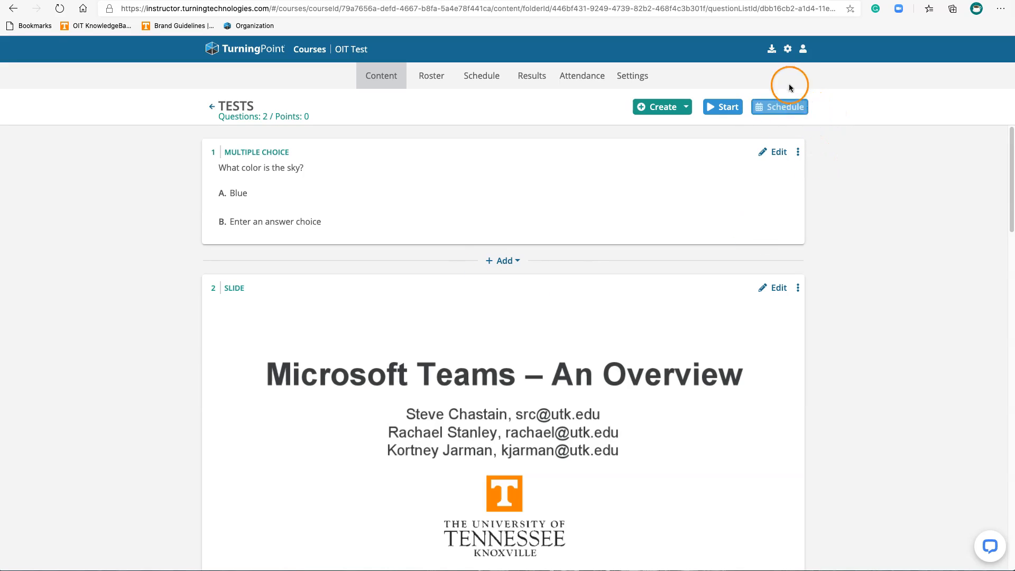
pyautogui.click(782, 107)
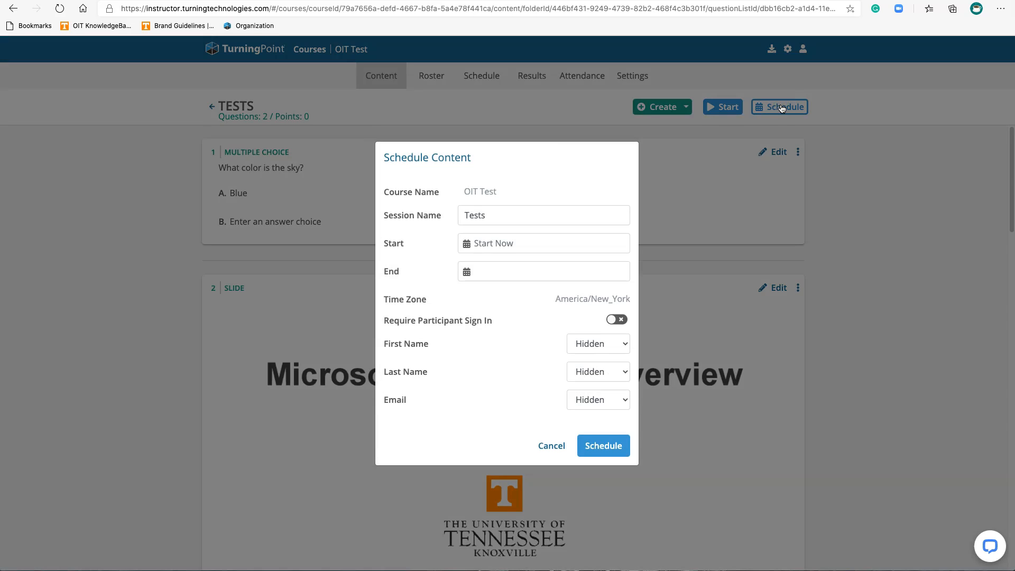
pyautogui.click(494, 217)
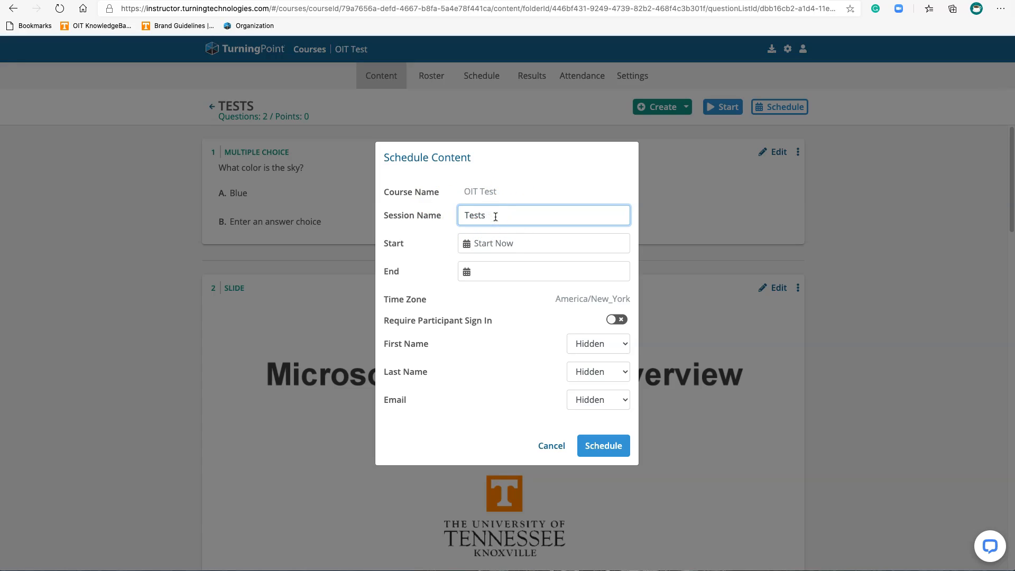
pyautogui.press('BackSpace')
pyautogui.write('scheduled')
pyautogui.click(522, 246)
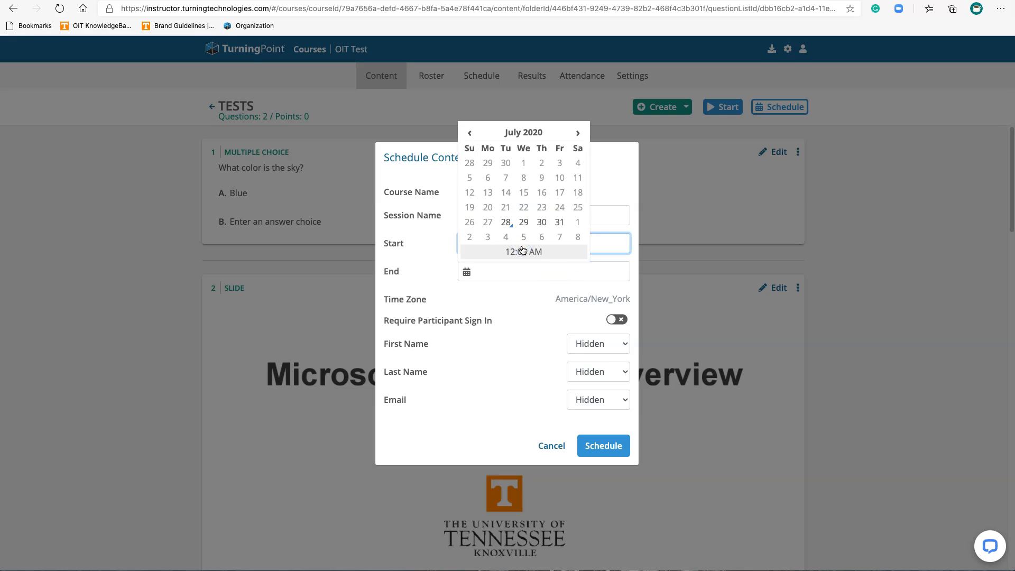
pyautogui.click(629, 231)
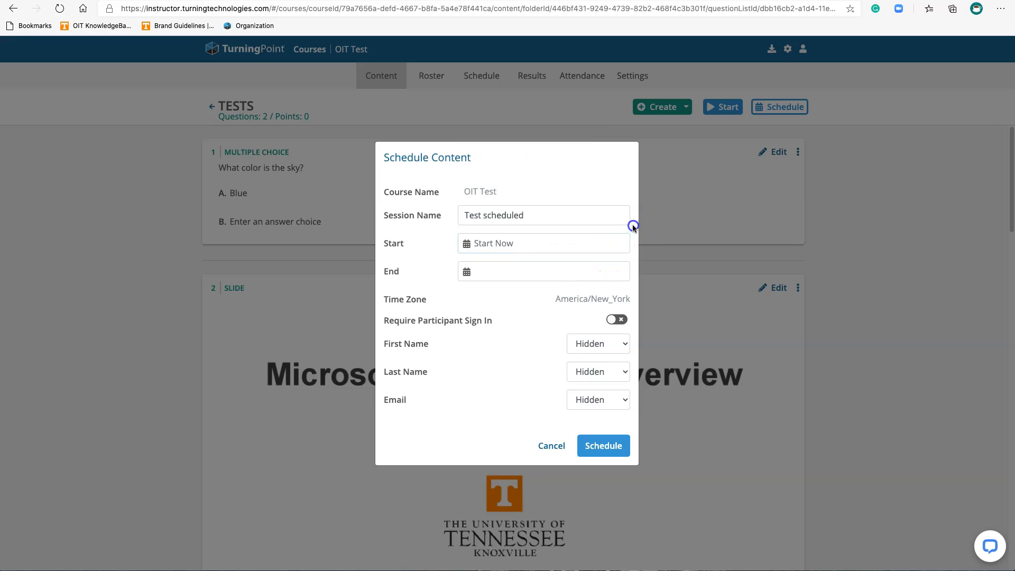
pyautogui.click(477, 271)
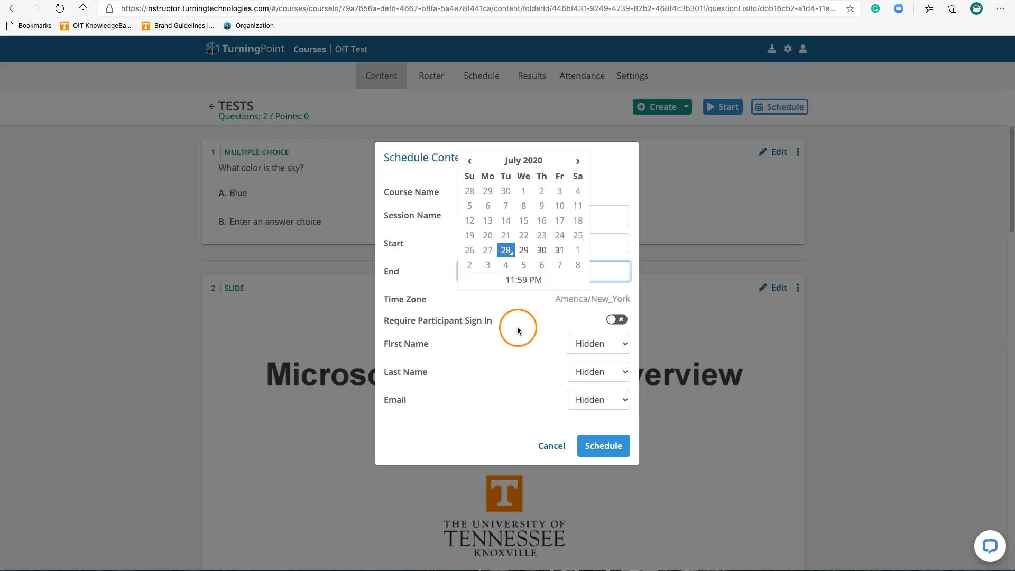
pyautogui.click(548, 286)
pyautogui.click(527, 334)
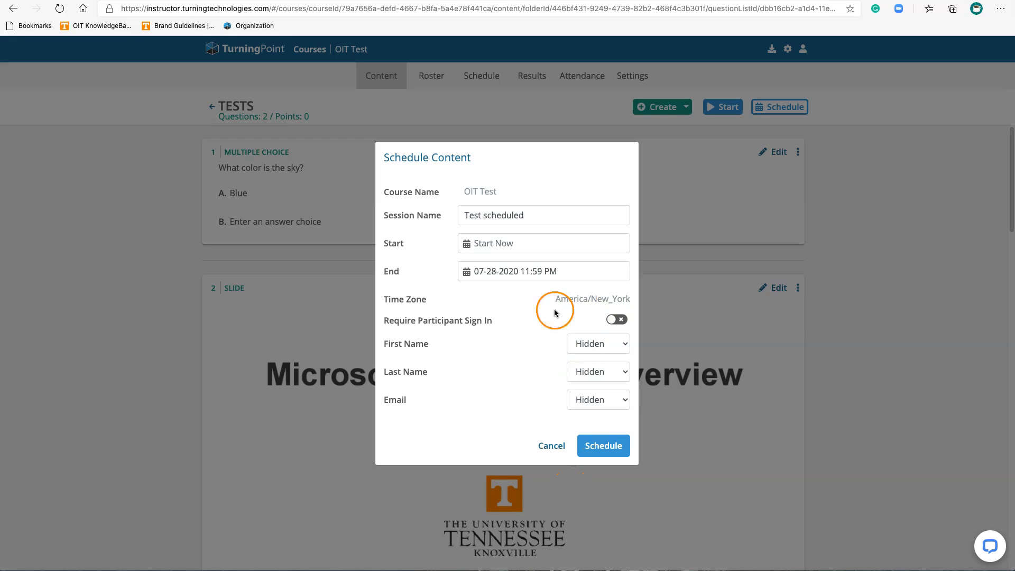
pyautogui.click(602, 451)
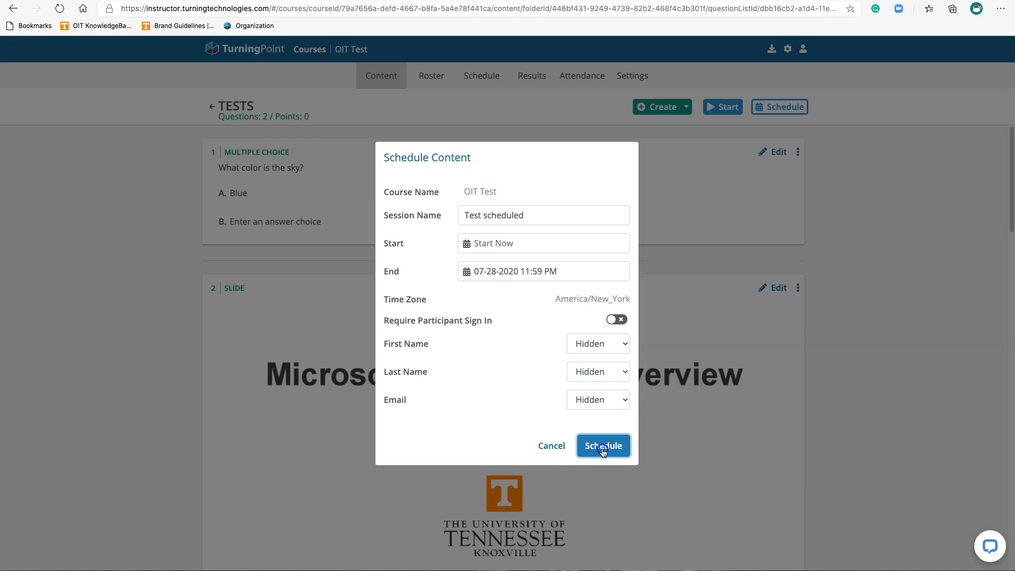